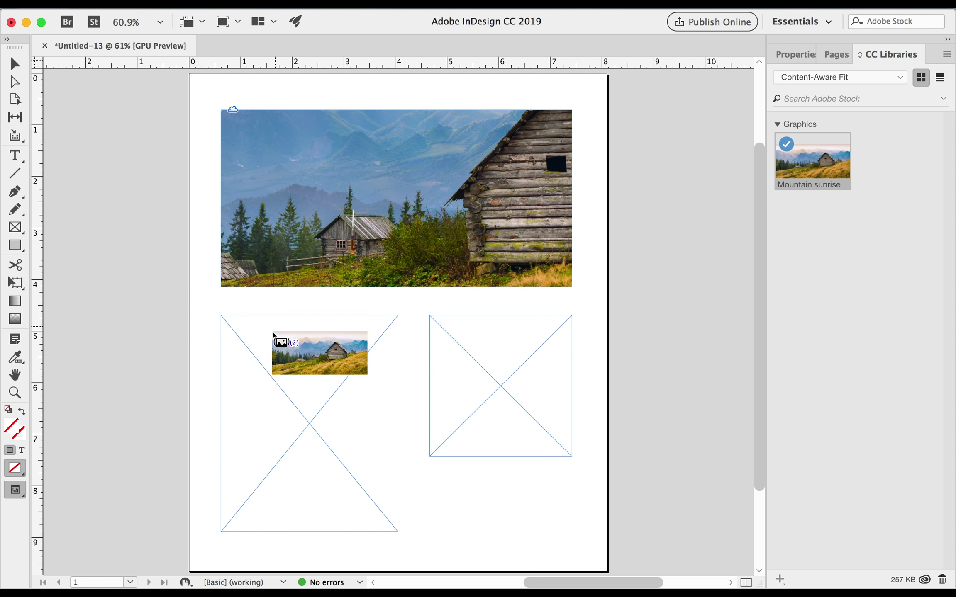
Step: Place the loaded Mountain sunrise cabin photo into the bottom-left and bottom-right frames
left_click(271, 340)
left_click(450, 345)
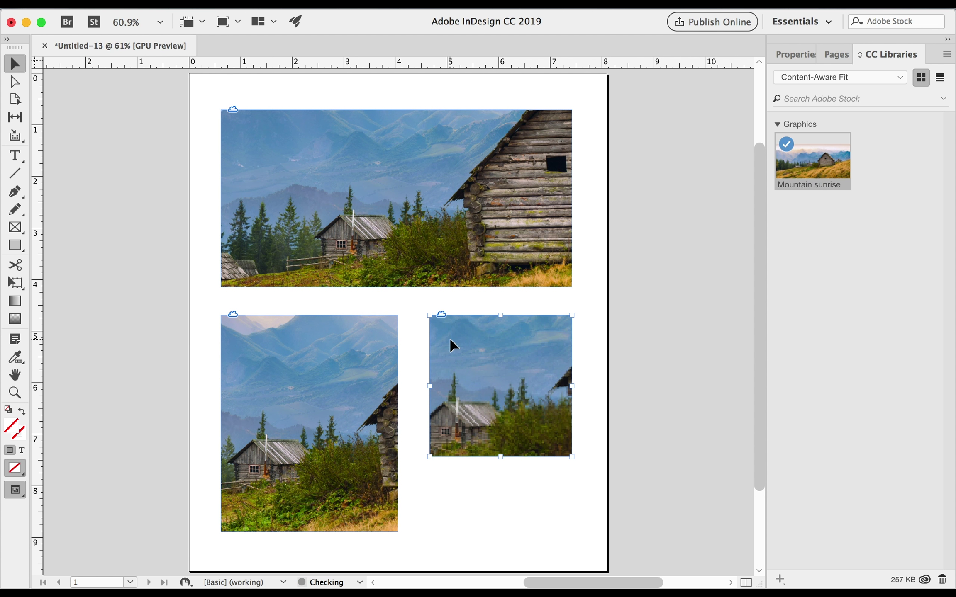
Step: Select all three frames and set their Frame Fitting to Fill Frame Proportionally
left_click(796, 57)
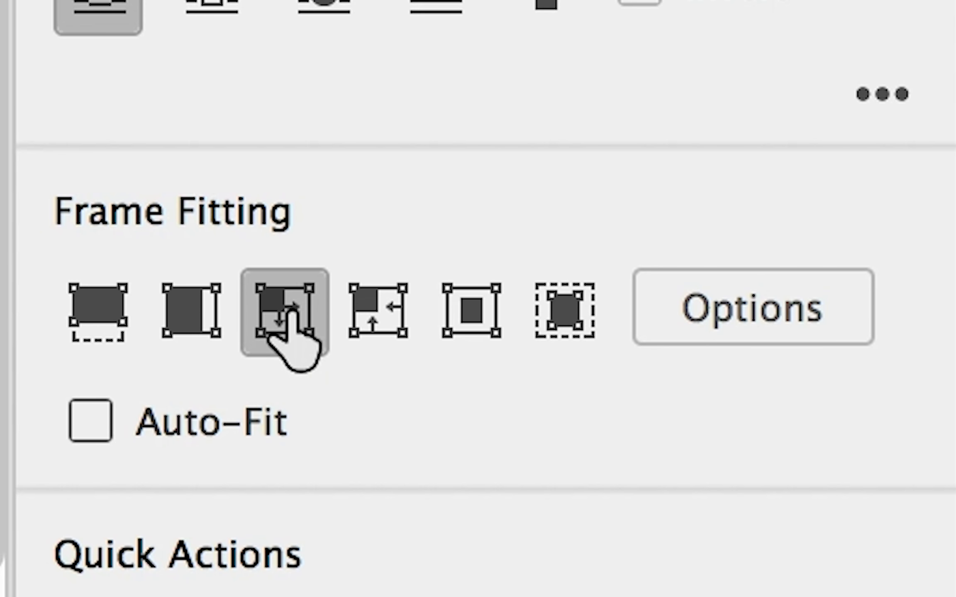
key("super+a")
left_click(821, 455)
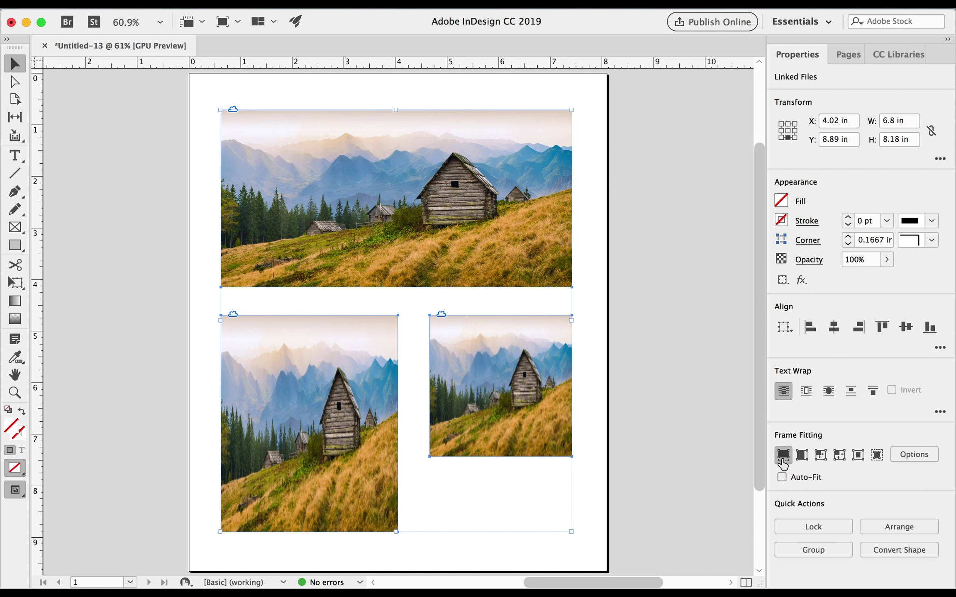
left_click(782, 460)
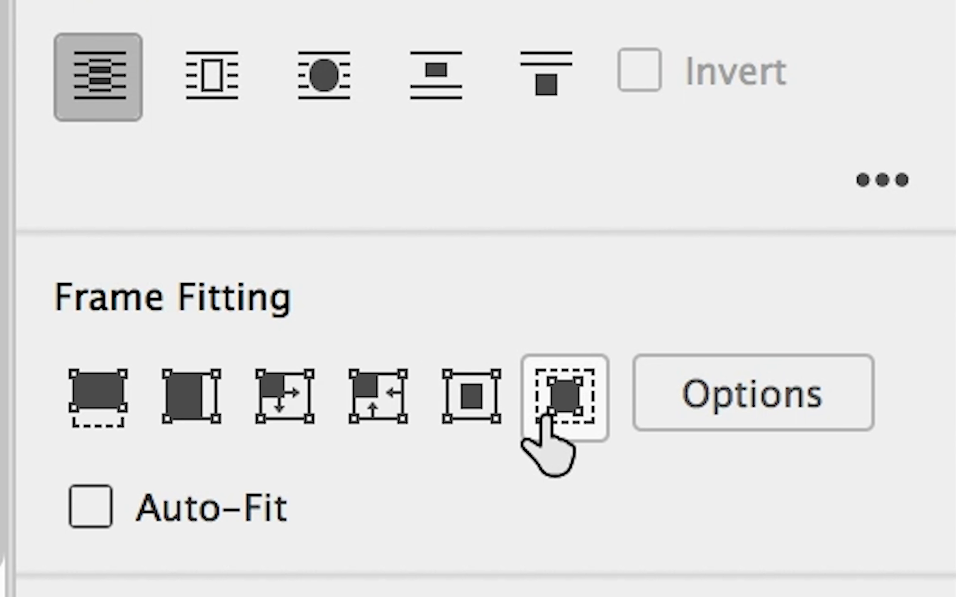
Step: Apply Content-Aware Fit to the three selected cabin photo frames
left_click(555, 420)
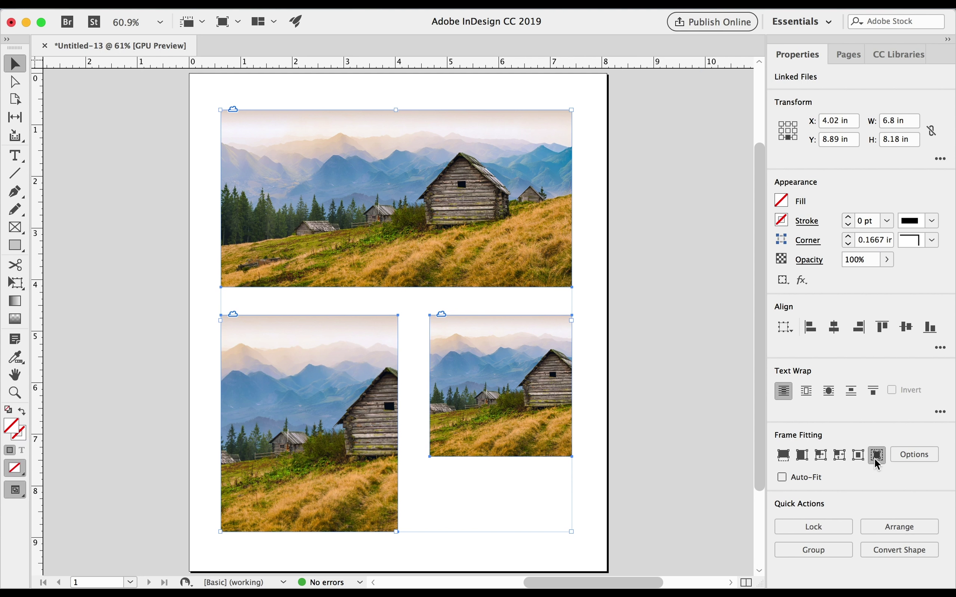